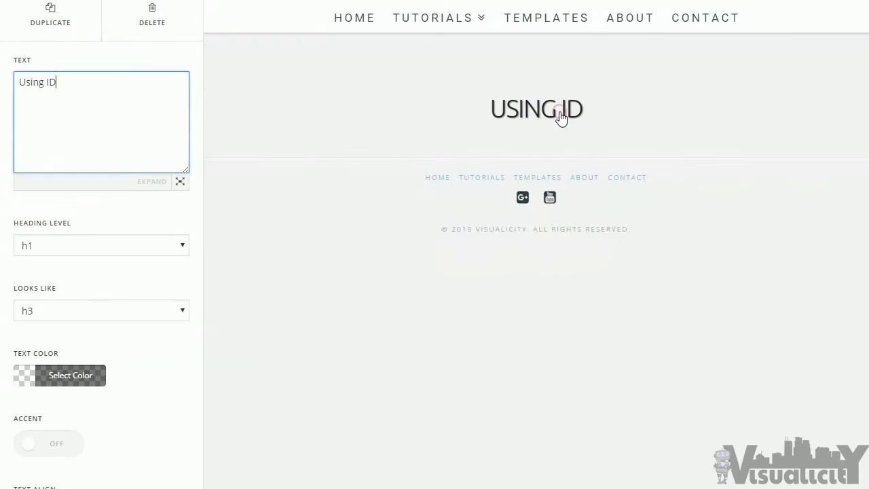
- Set the ID of the Using ID custom headline to idheadline
scroll(152, 246, "down", 4)
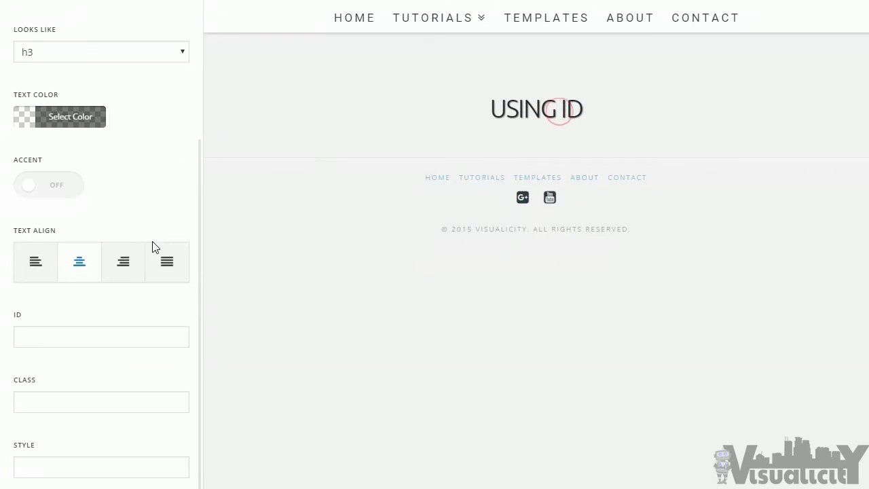
left_click(106, 328)
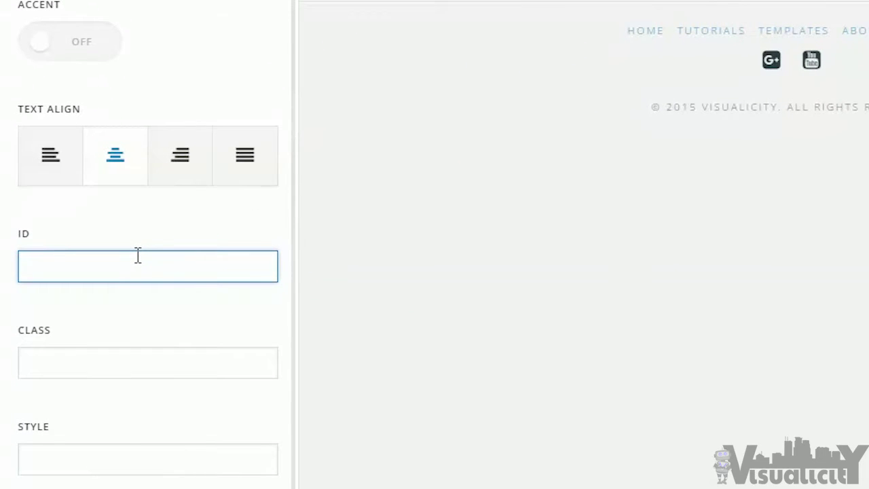
type("idheadline")
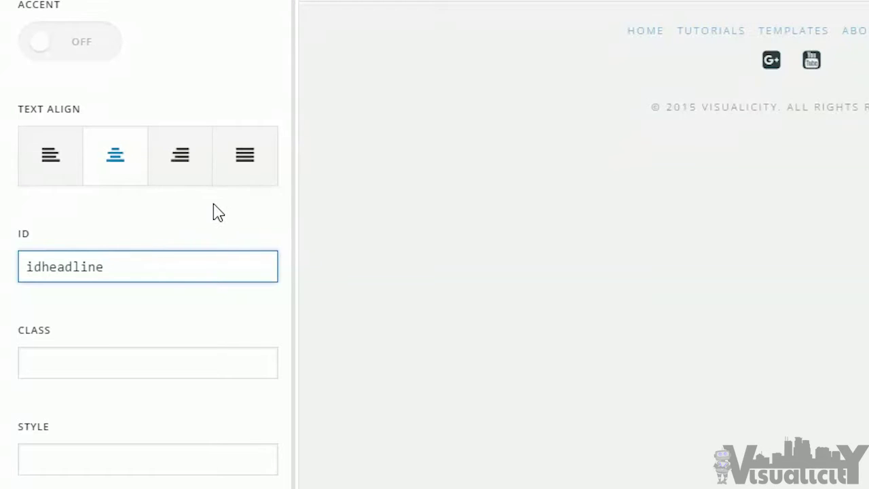
left_click(153, 231)
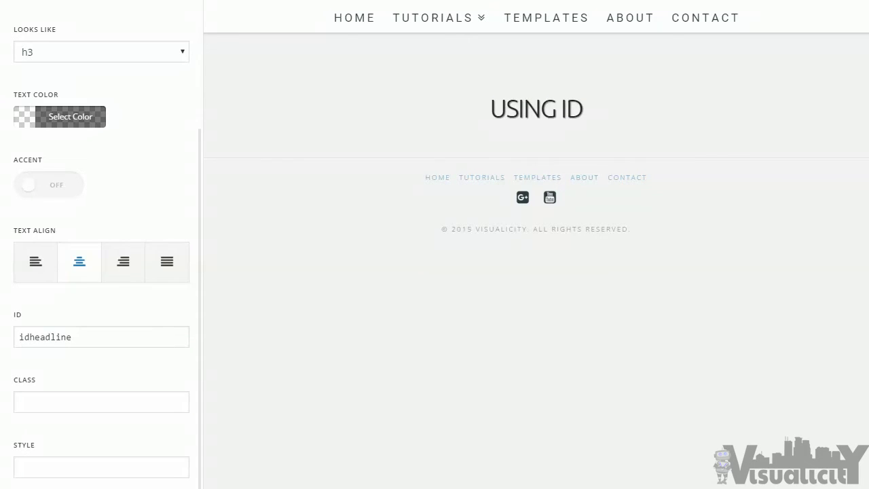
- Add the custom CSS rule #idheadline {color: blue} to the page
left_click(158, 6)
left_click(158, 5)
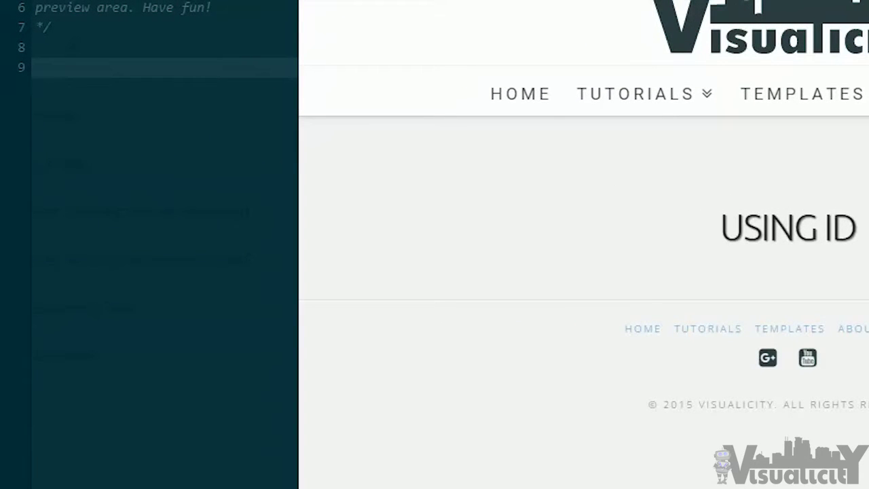
type("#idheadline {color:")
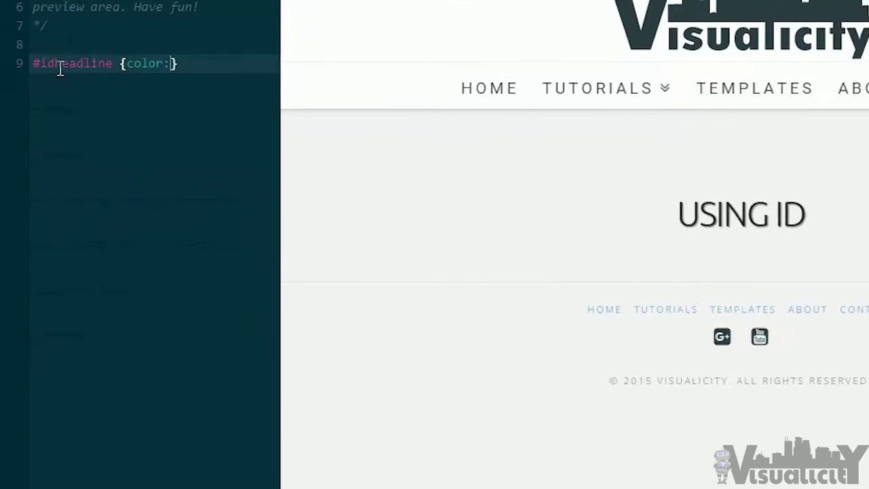
type(" blue")
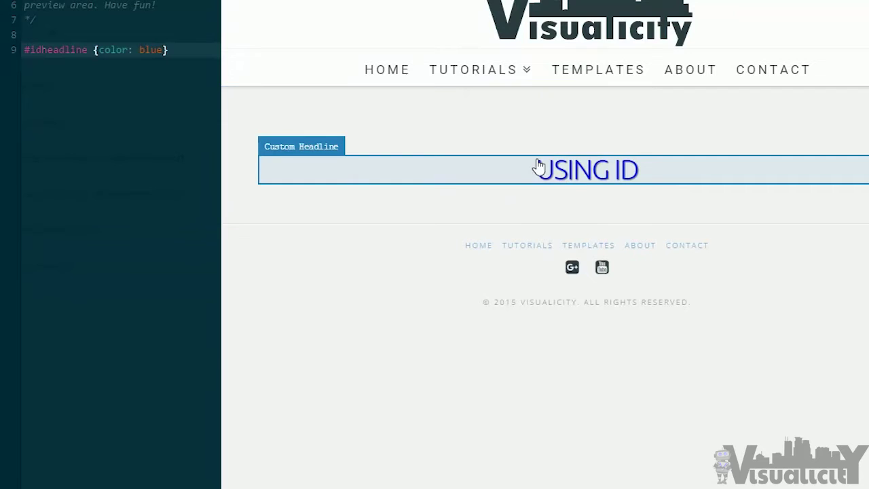
left_click(28, 46)
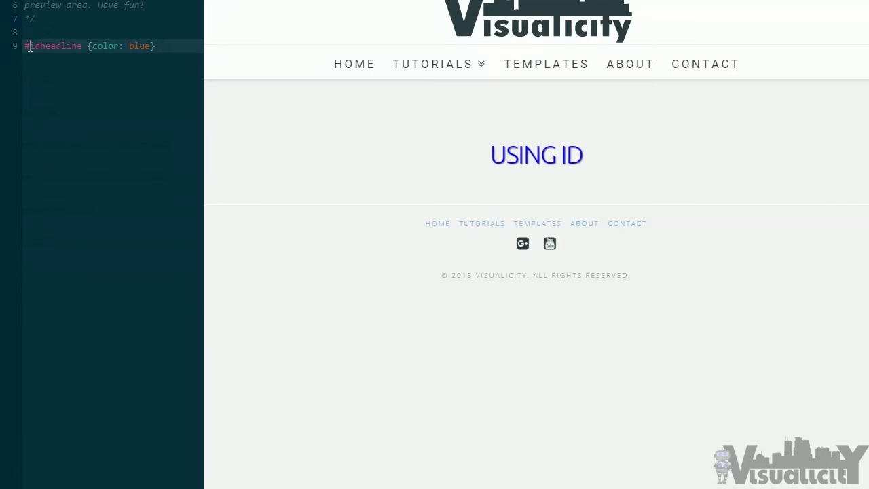
left_click(30, 46)
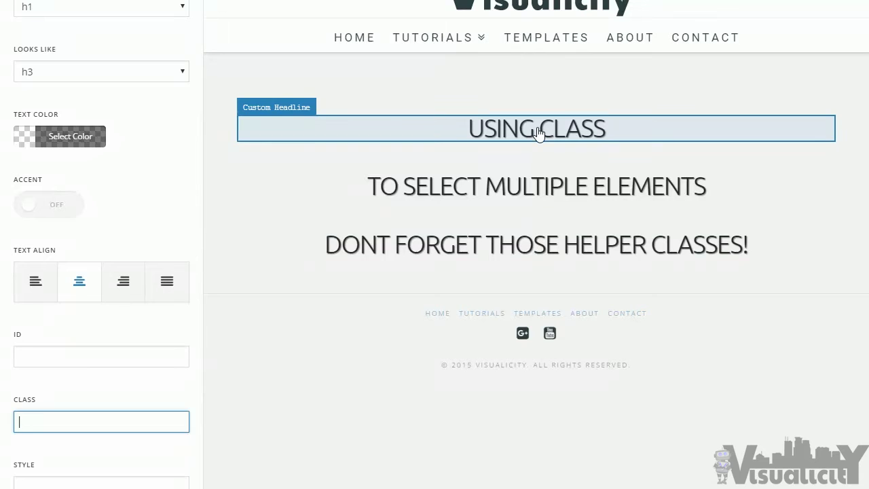
- Assign the class headline to each of the three custom headlines, starting with Using Class
left_click(536, 132)
scroll(136, 320, "down", 4)
left_click(48, 421)
type("headline")
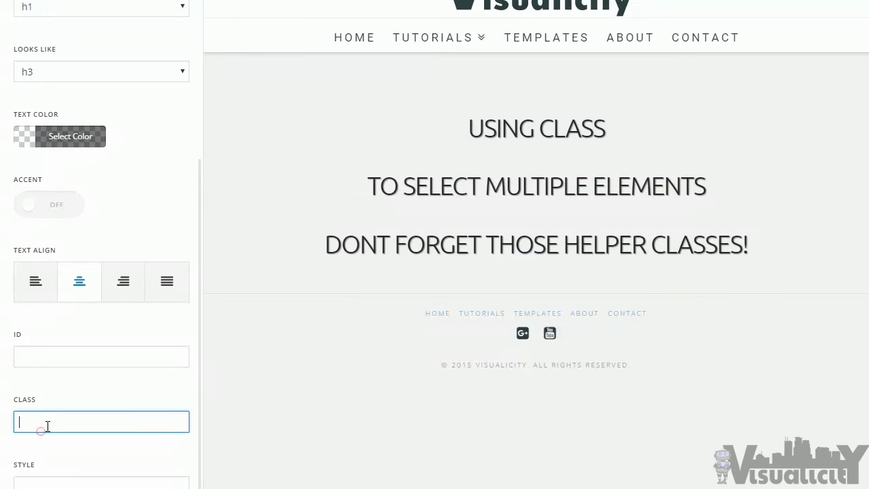
type("headline")
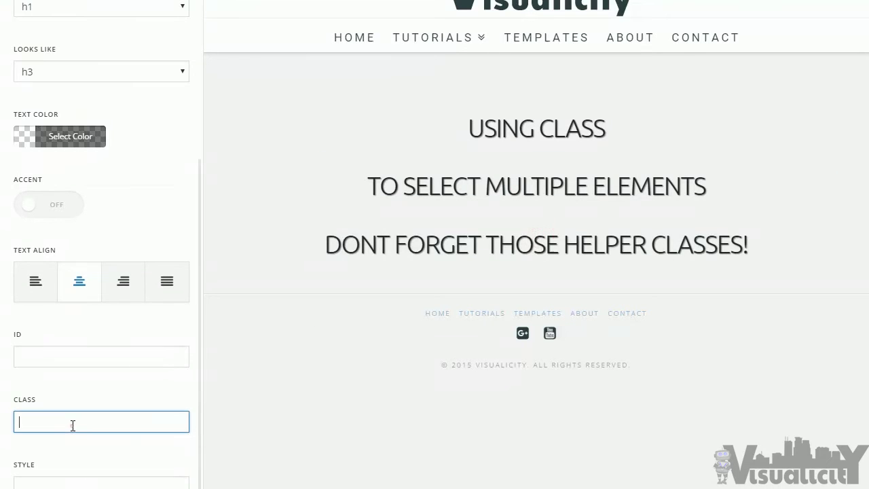
type("headline")
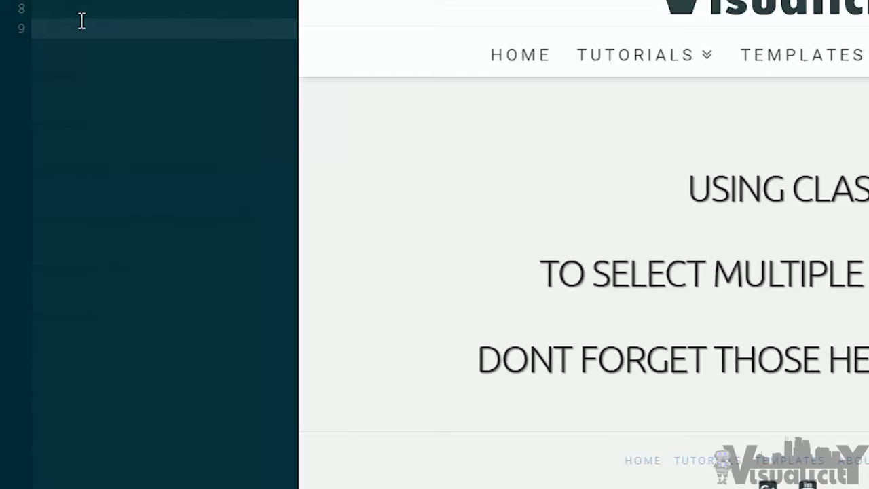
- Add the custom CSS rule .headline {color: blue} to the page
type("head")
key("BackSpace")
type("dline {col")
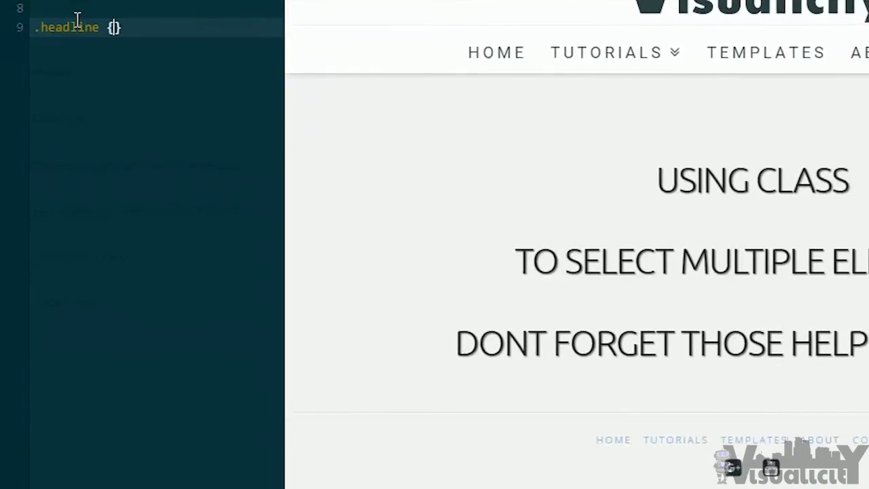
type("or: blue")
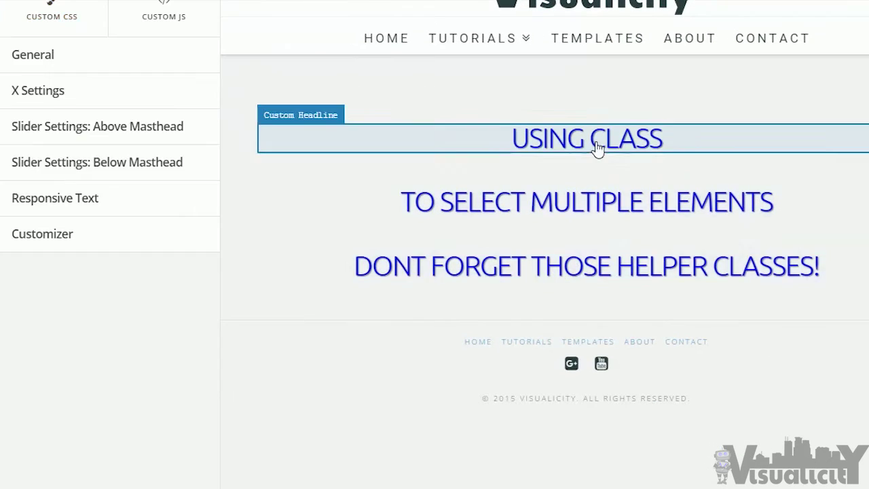
- Open the Using Class headline's settings and check its class value
left_click(598, 147)
scroll(115, 304, "down", 3)
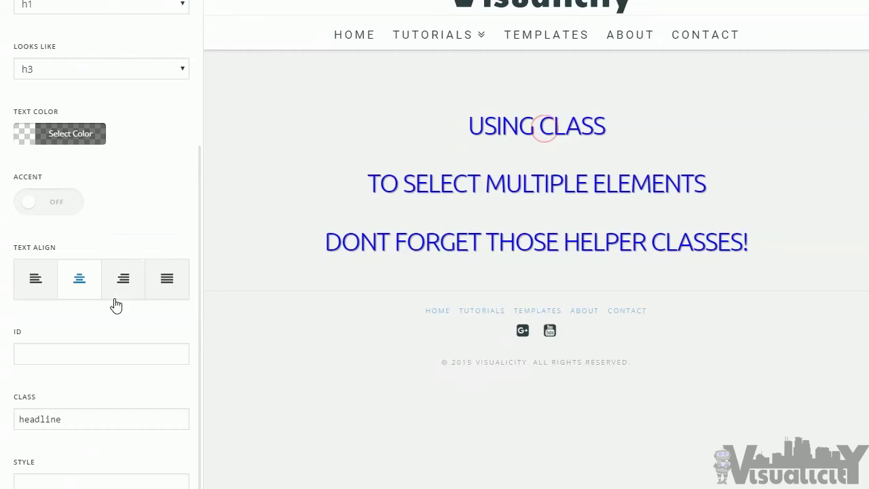
left_click(78, 417)
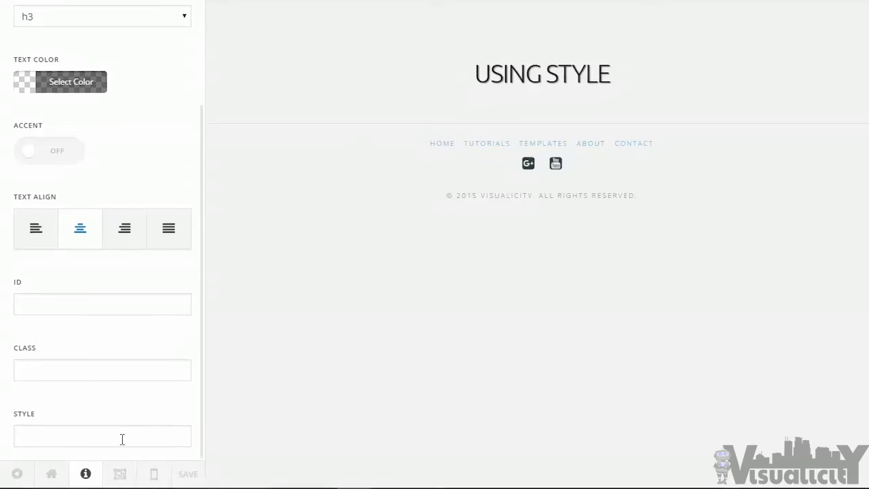
- Give the Using Style headline the inline style color: blue;
left_click(123, 440)
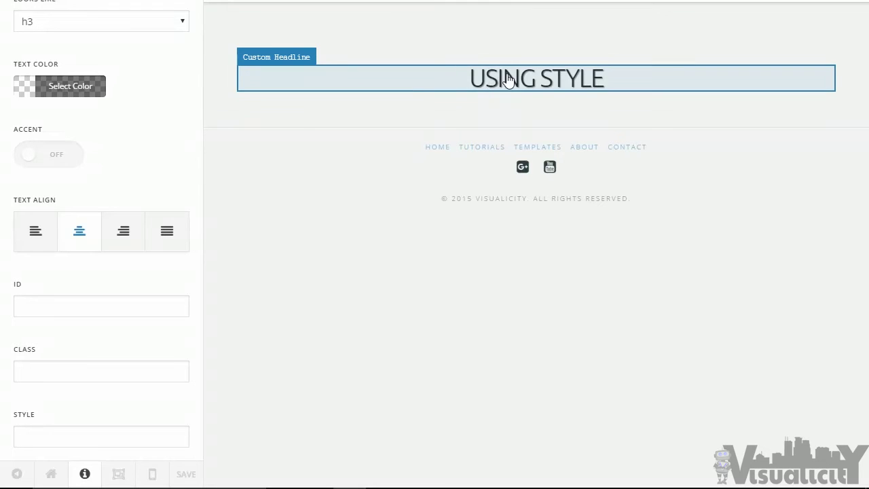
left_click(38, 439)
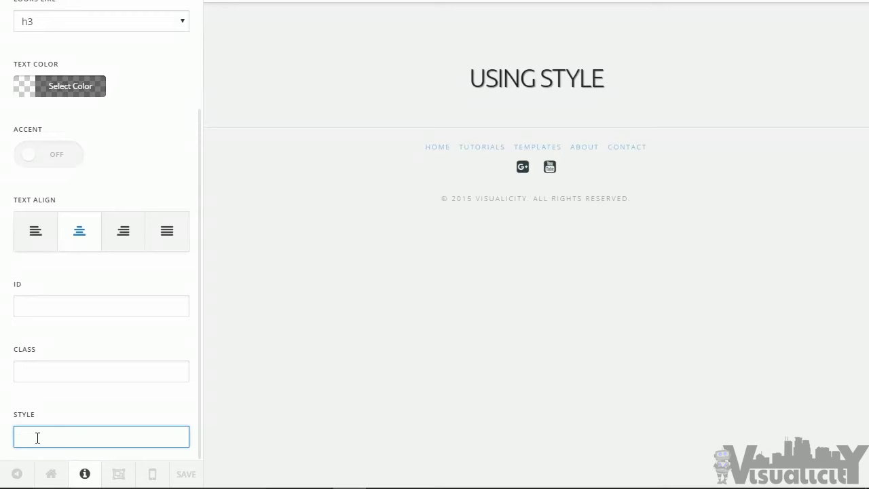
type("color: blue")
left_click_drag(77, 437, 83, 436)
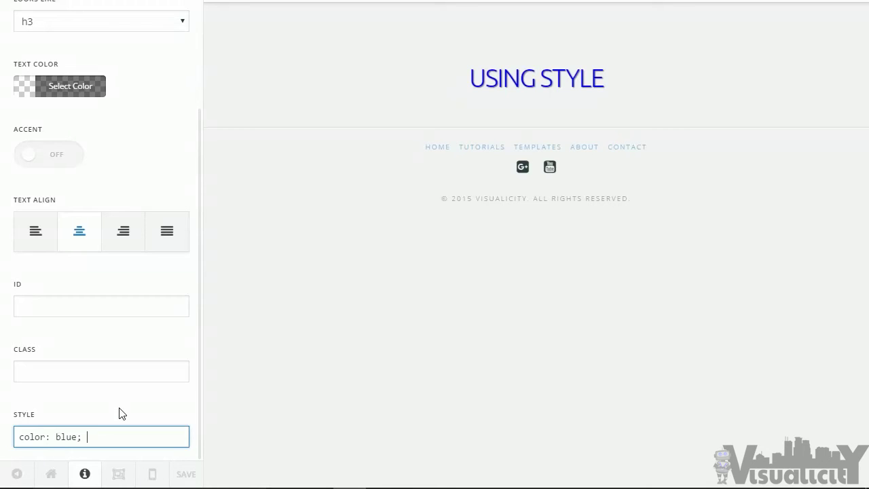
left_click(307, 153)
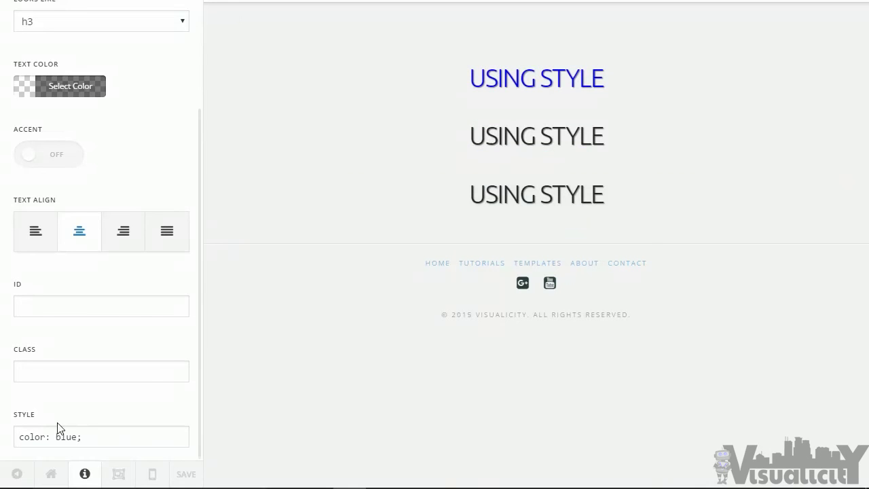
- Add the rule .h-custom-headline {color: blue} below the .headline rule in the page's custom CSS
left_click(196, 74)
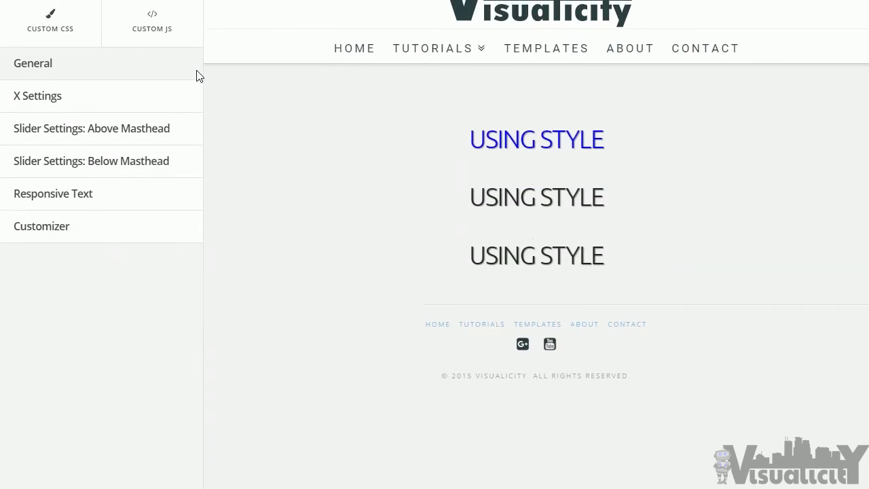
left_click(65, 30)
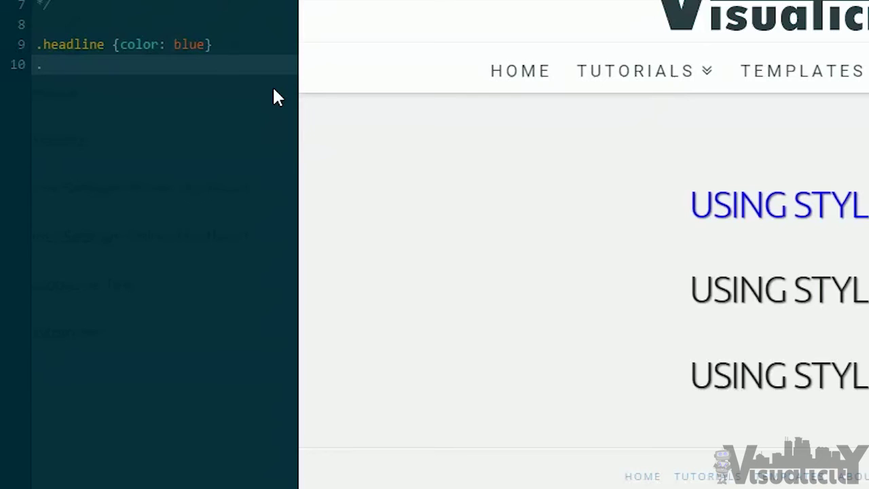
type(".h-custom-heal")
key("BackSpace")
type("dline ")
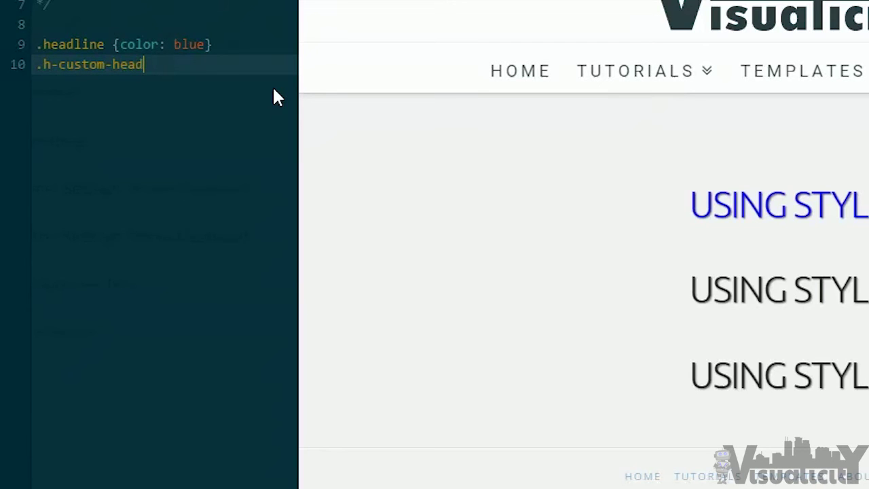
type("{")
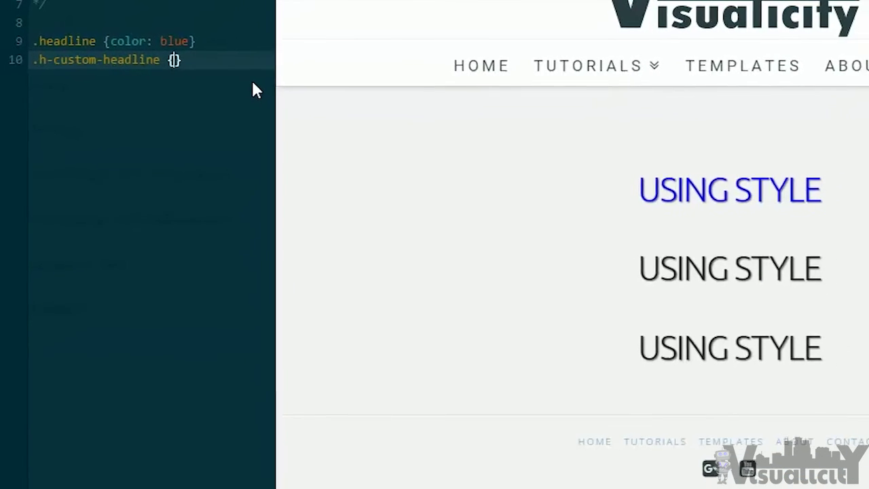
type("color")
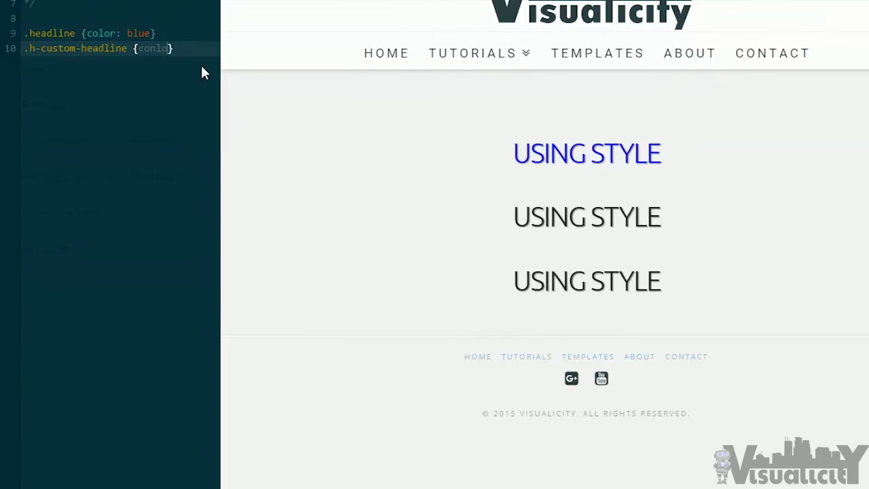
key("BackSpace")
key("BackSpace")
key("BackSpace")
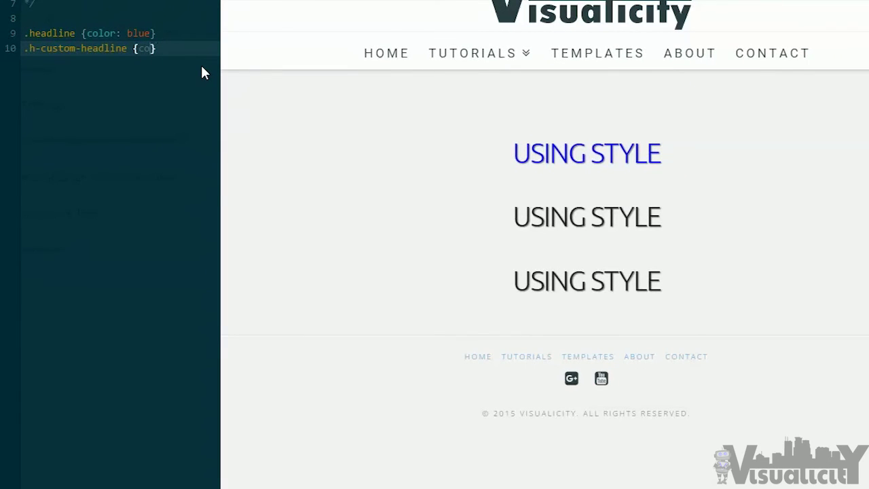
type("lor: blue")
- Delete the .headline rule from the custom CSS
left_click(161, 33)
left_click_drag(161, 33, 24, 33)
key("BackSpace")
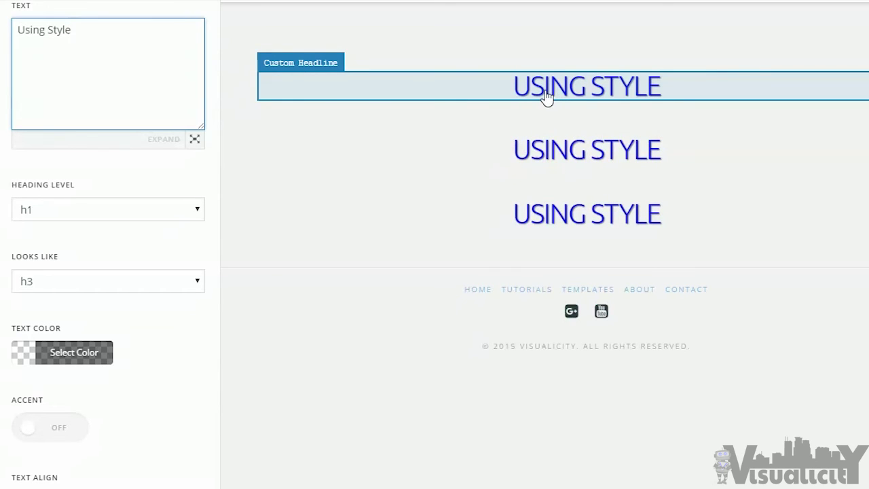
- Inspect the first Using Style headline in the browser's developer tools and select its h1 element
right_click(546, 96)
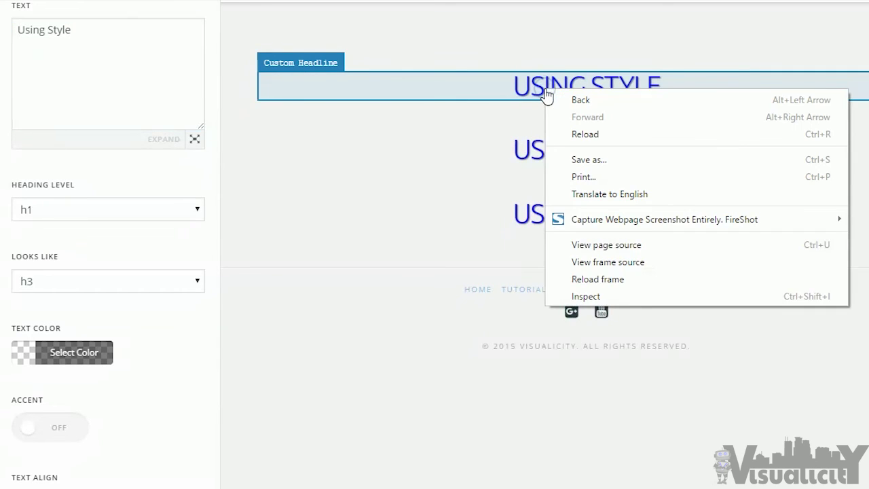
left_click(576, 297)
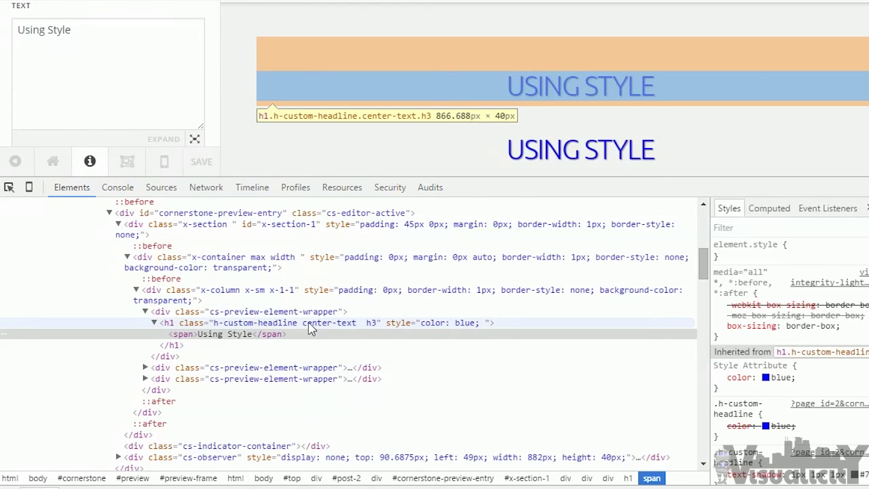
left_click(307, 325)
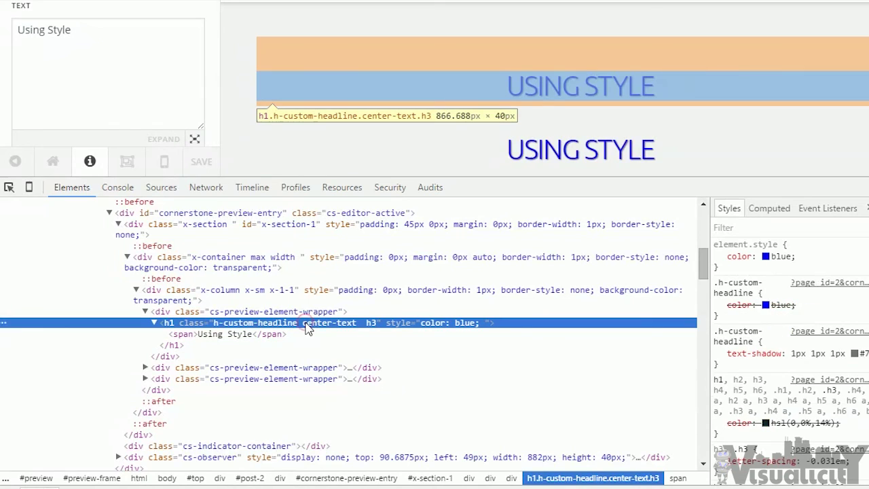
- Select the .h-custom-headline selector text in the style rules of the h1 element
left_click(717, 284)
mouse_move(716, 285)
left_mouse_down()
mouse_move(758, 293)
mouse_move(716, 283)
left_mouse_up()
left_click(756, 293)
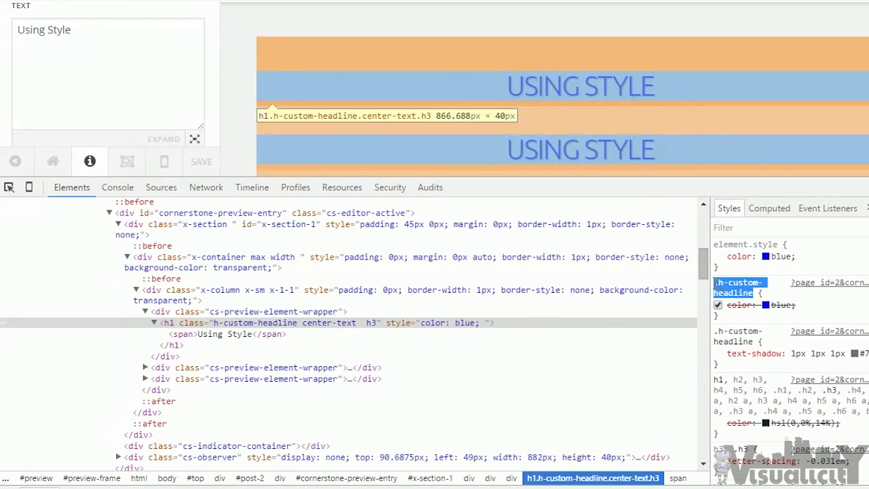
right_click(732, 291)
left_click(736, 293)
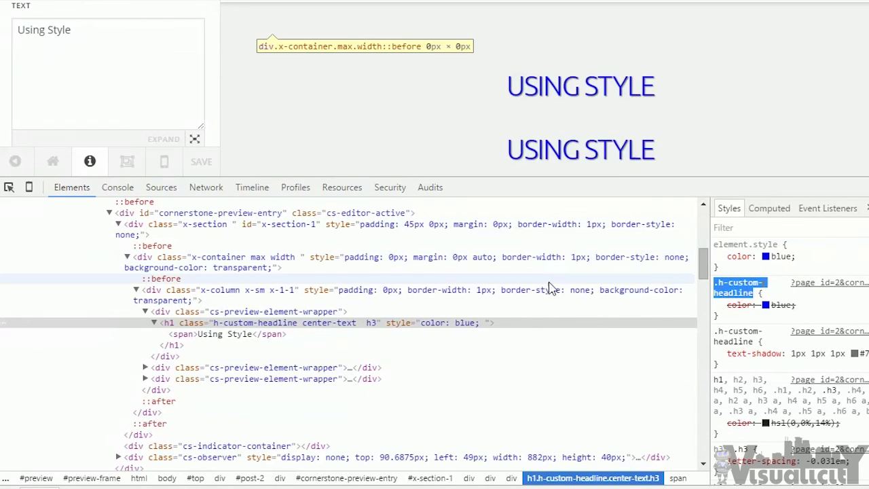
scroll(764, 319, "down", 2)
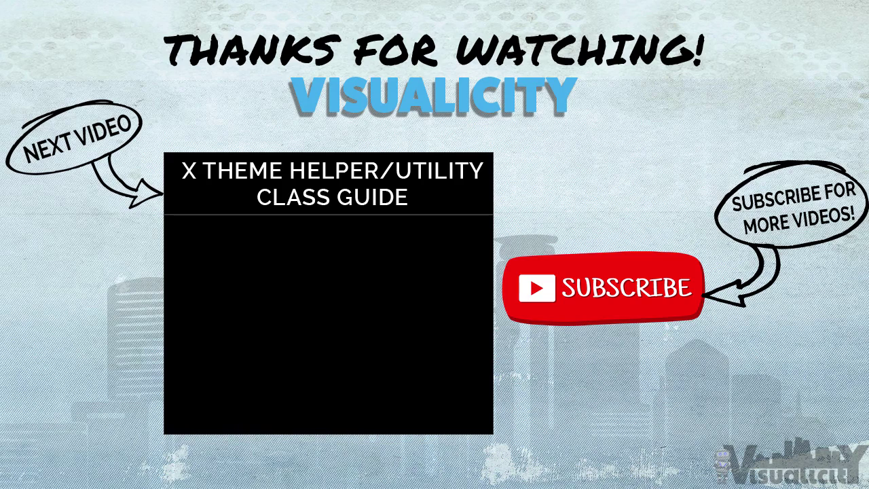